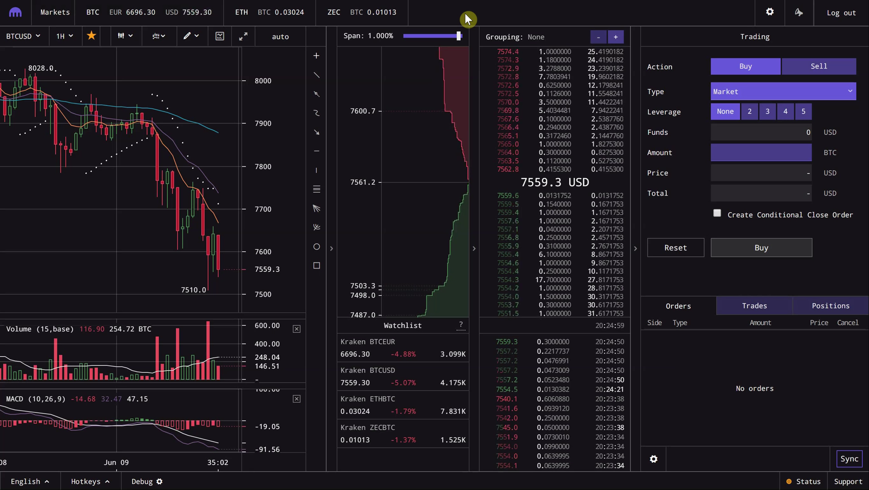
- Open the BTCUSD pair dropdown to show the Markets list grouped by asset, with its Search box
mouse_move(483, 119)
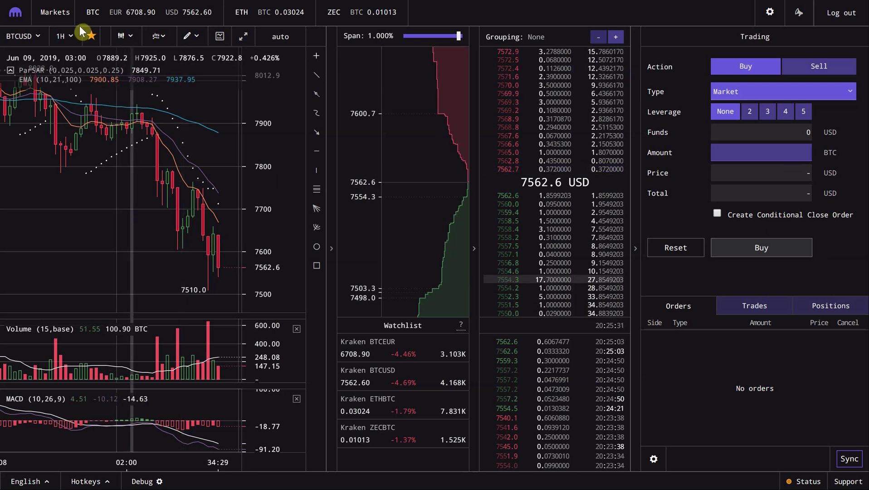
left_click(40, 44)
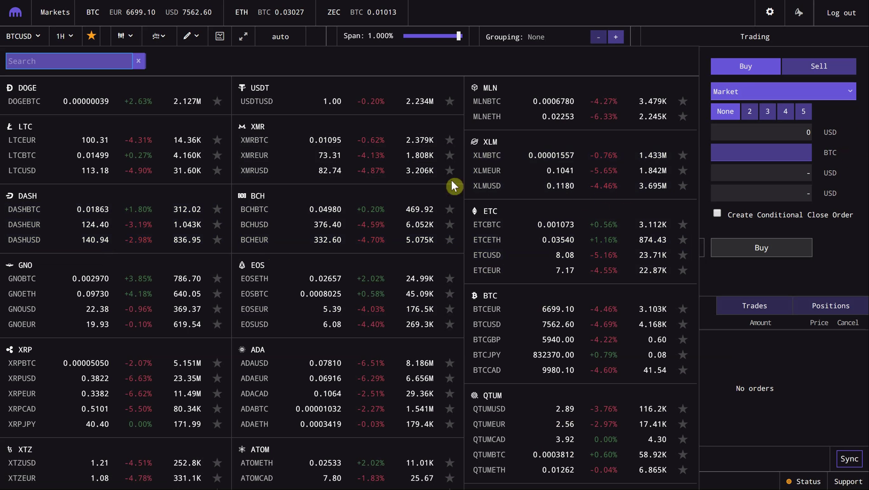
left_click(32, 38)
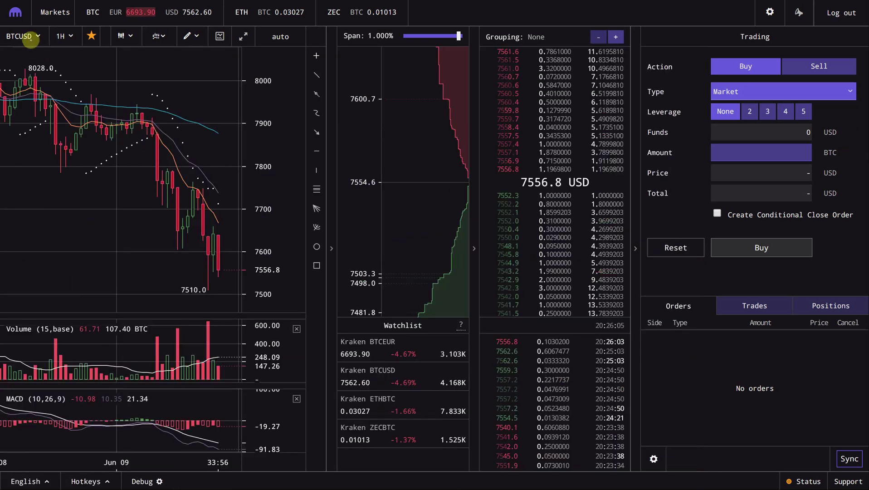
left_click(36, 40)
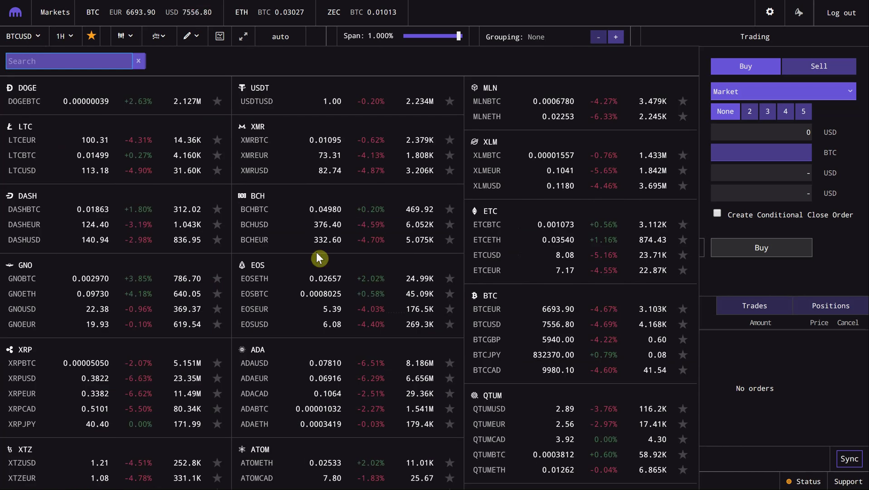
left_click(344, 66)
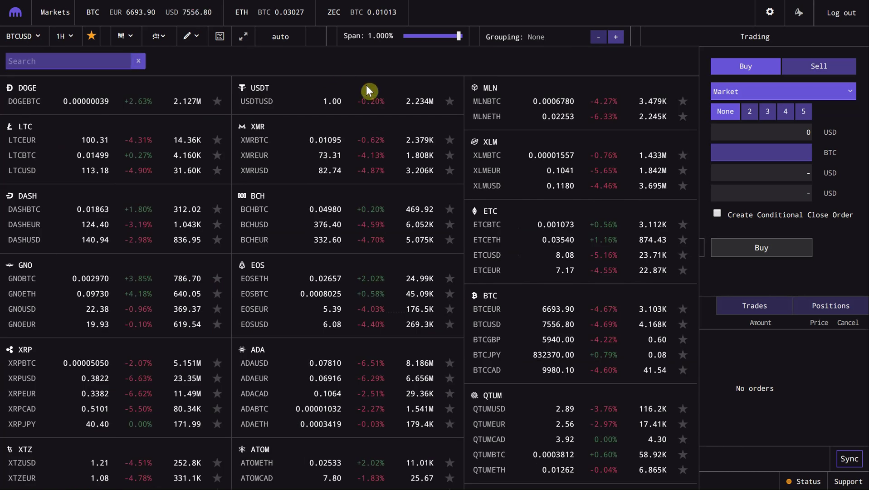
scroll(397, 91, "down", 4)
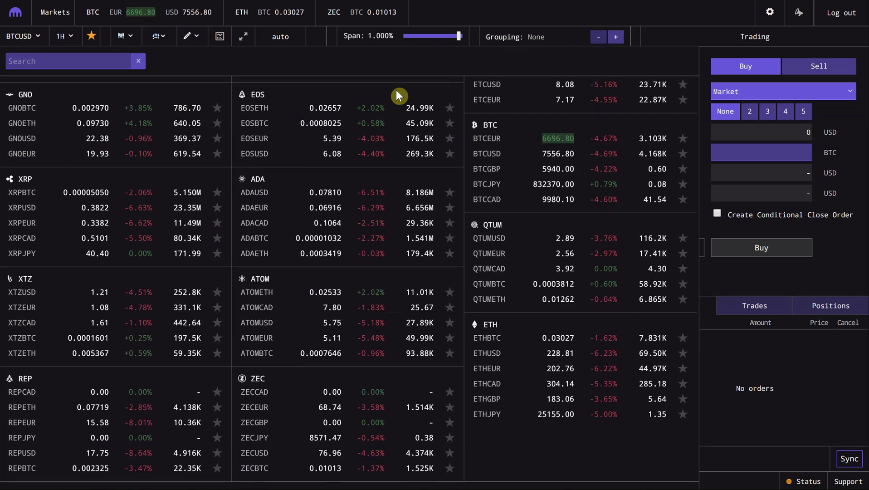
scroll(396, 96, "up", 4)
key("Escape")
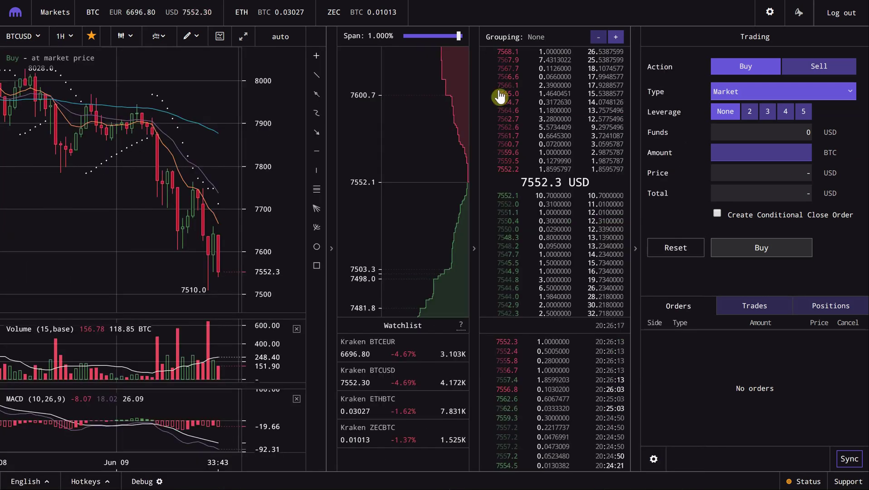
left_click(24, 42)
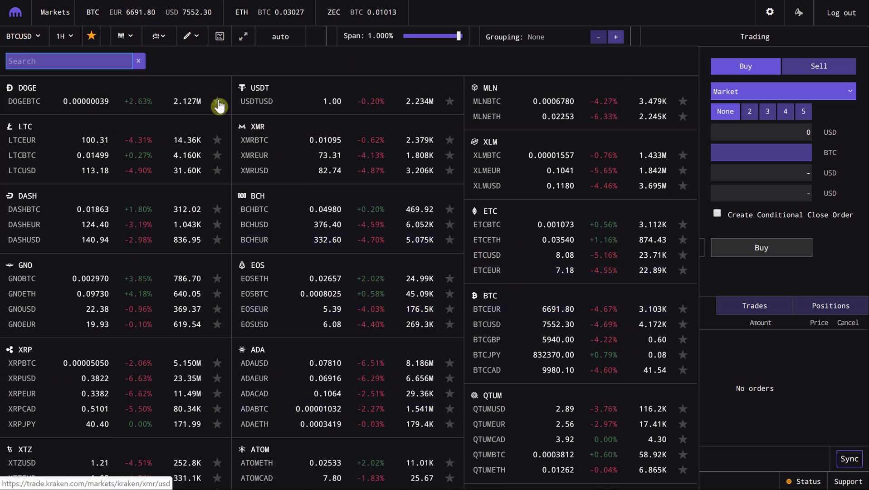
- Search the Markets list for 'ada' and select the ADAUSD pair
type("ada")
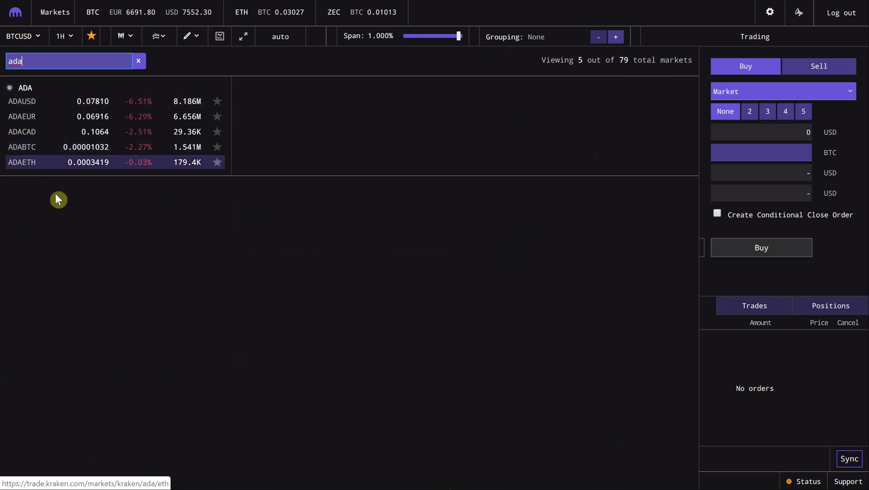
left_click(27, 107)
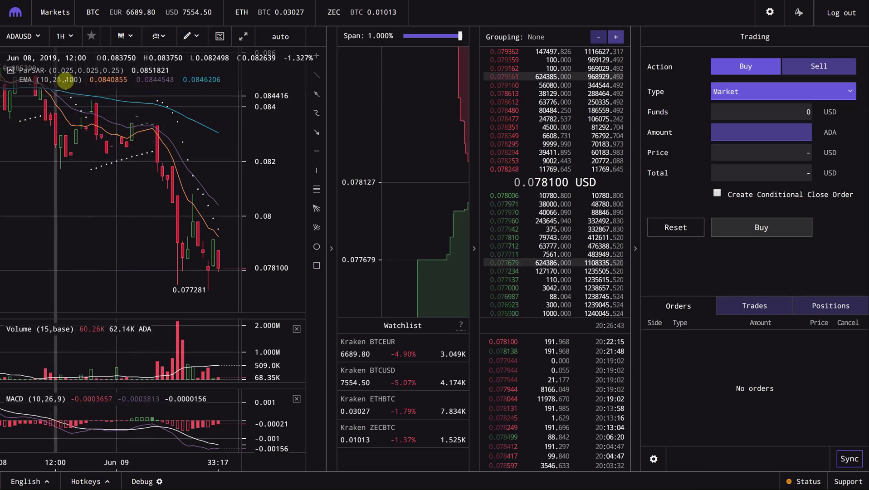
- Set the ADAUSD chart timeframe to 1W weekly candles
left_click(65, 36)
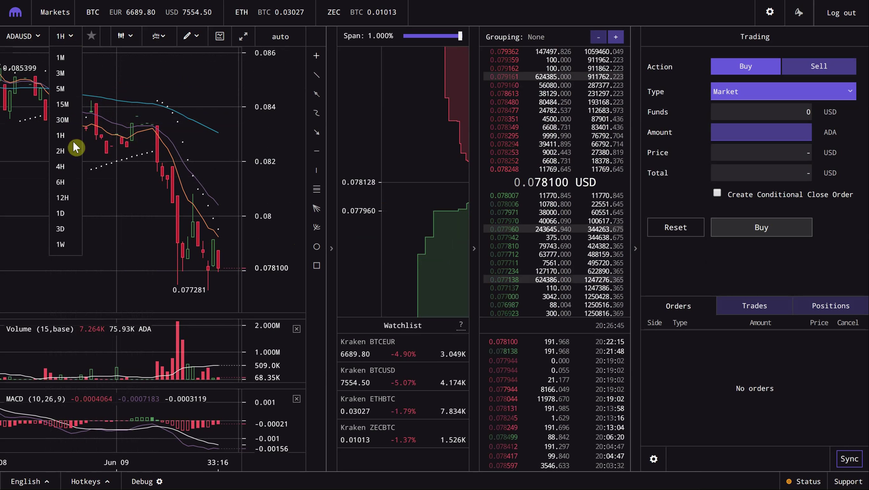
left_click(60, 243)
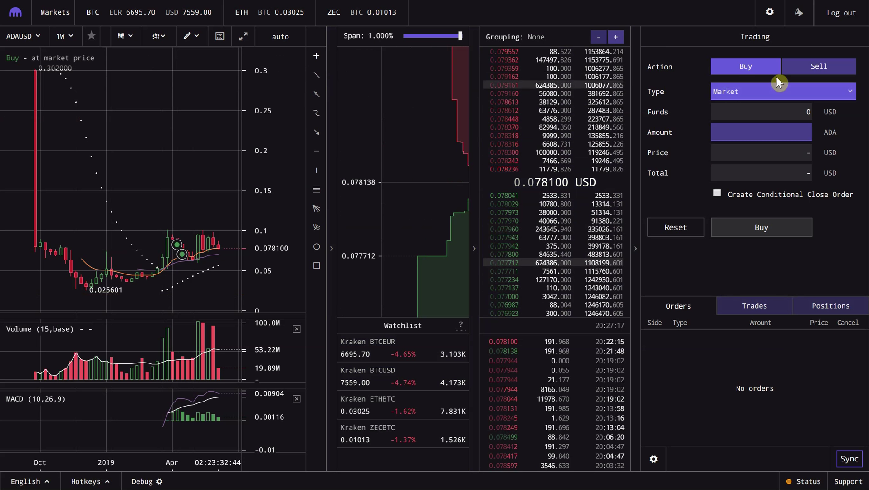
left_click(793, 72)
left_click(757, 71)
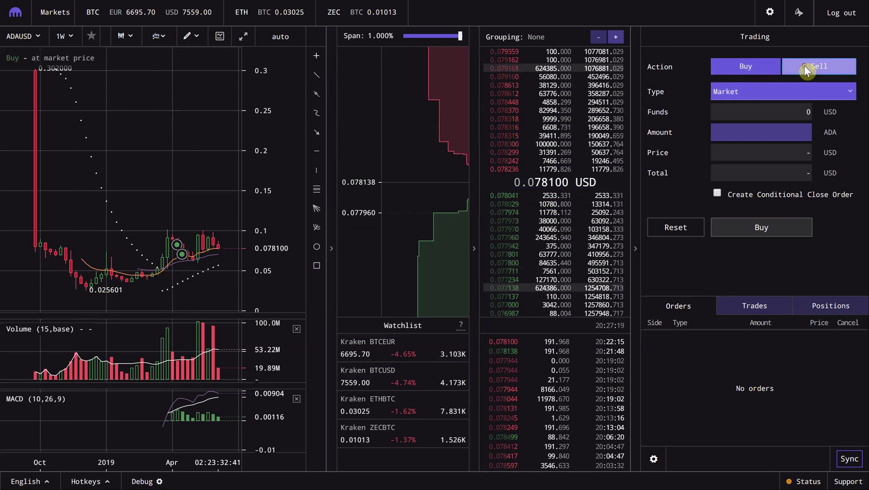
left_click(797, 68)
left_click(763, 68)
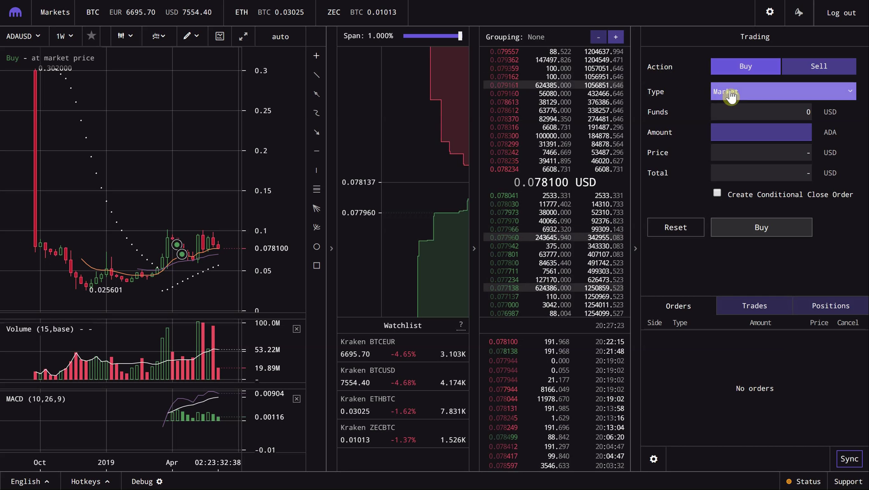
left_click(772, 91)
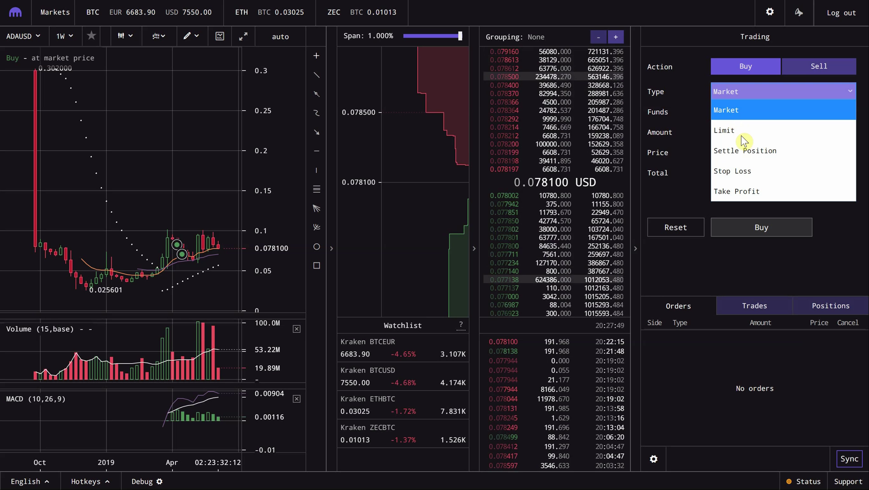
left_click(739, 111)
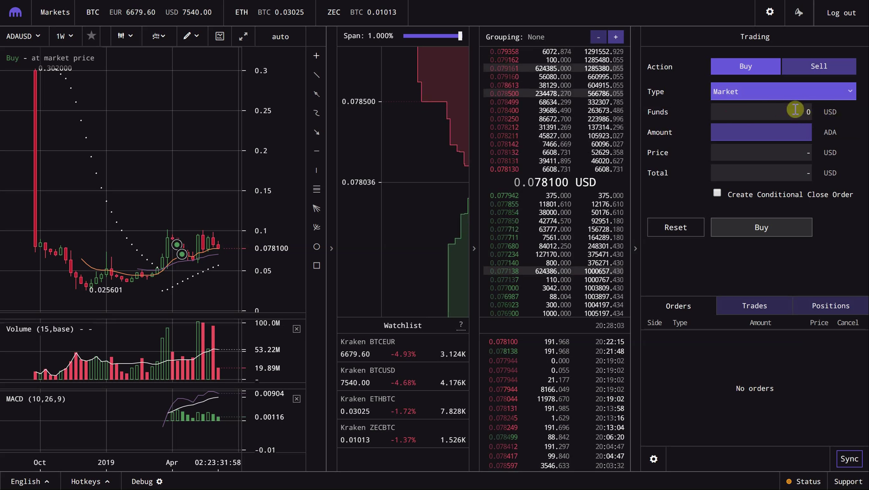
- Look over the Amount and Price fields and check the last traded ADA price
left_click(788, 136)
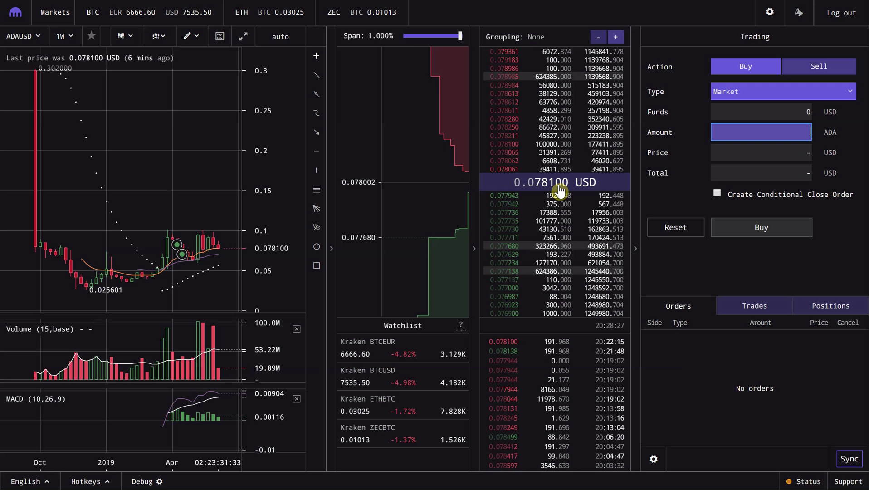
left_click(802, 152)
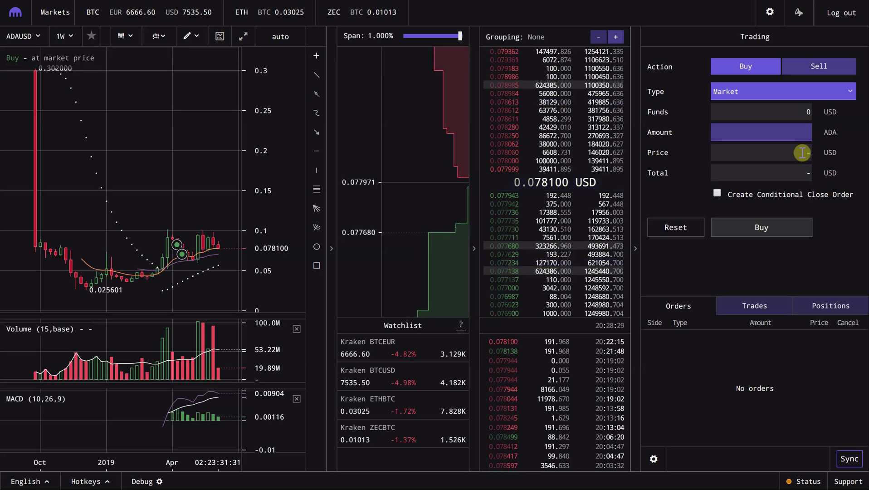
left_click(732, 130)
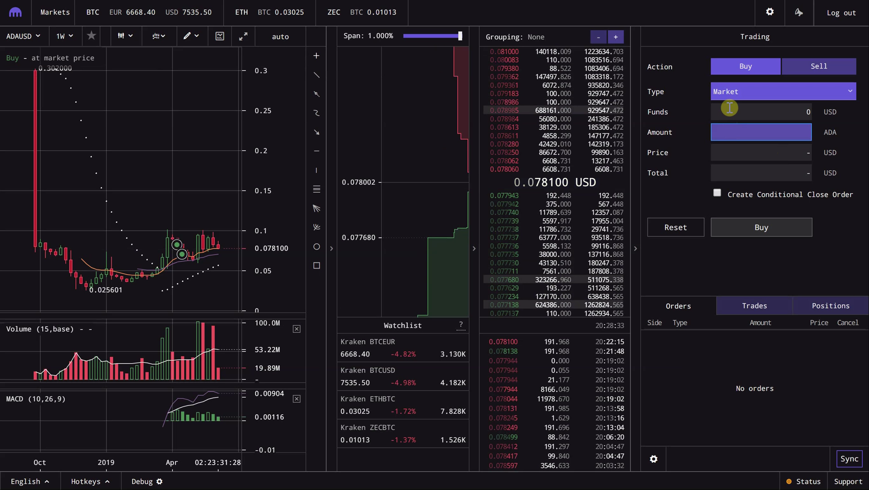
left_click(540, 188)
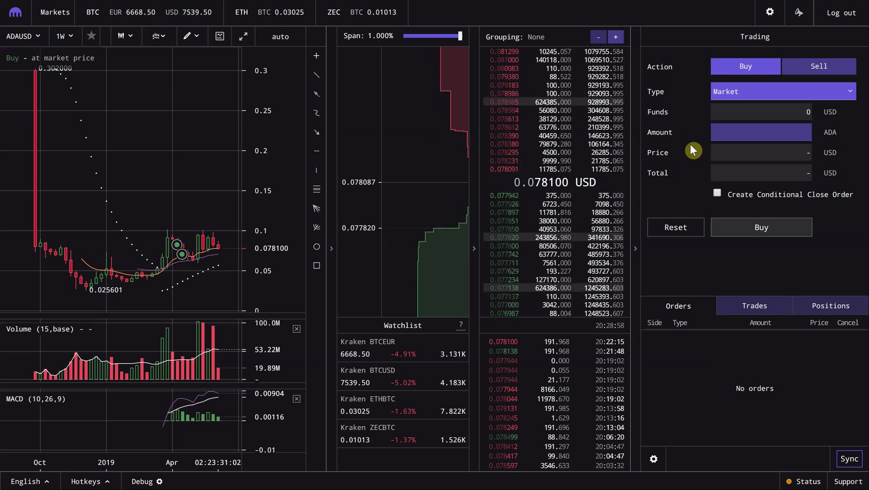
- Enter 2564 ADA as a market Buy and bring up the order type choices
left_click(742, 139)
type("2564")
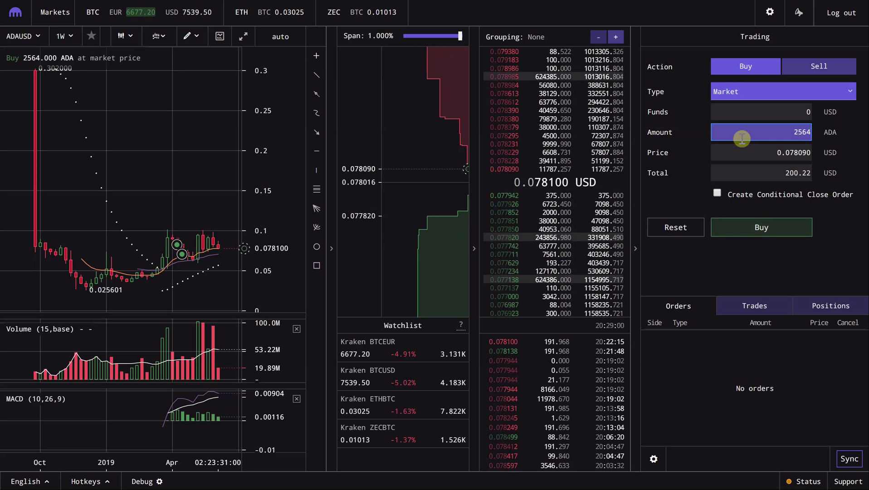
key("BackSpace")
key("BackSpace")
key("BackSpace")
key("BackSpace")
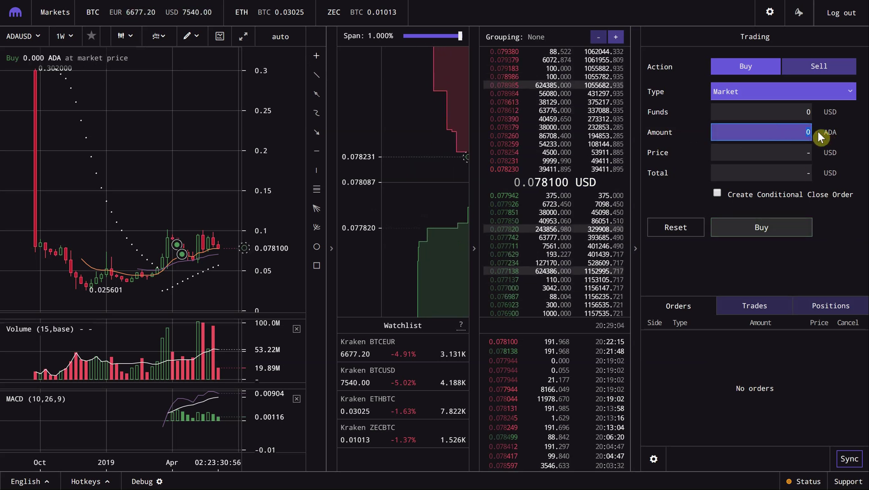
type("2564")
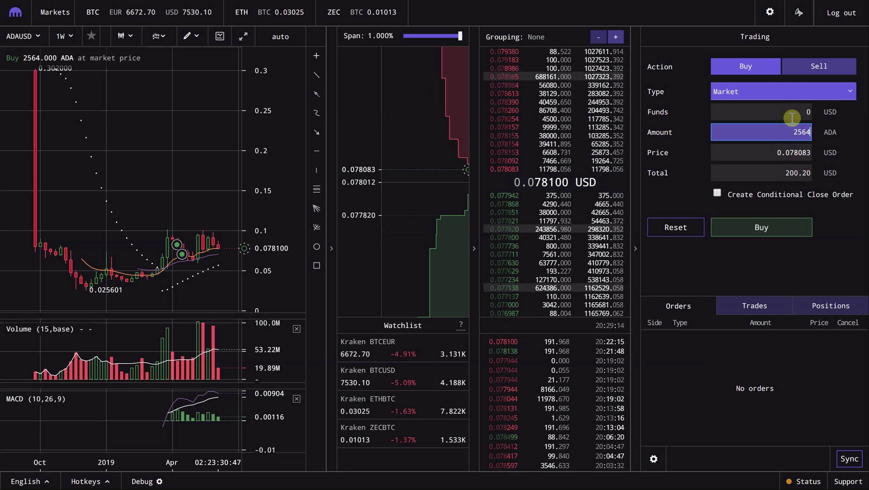
left_click(761, 235)
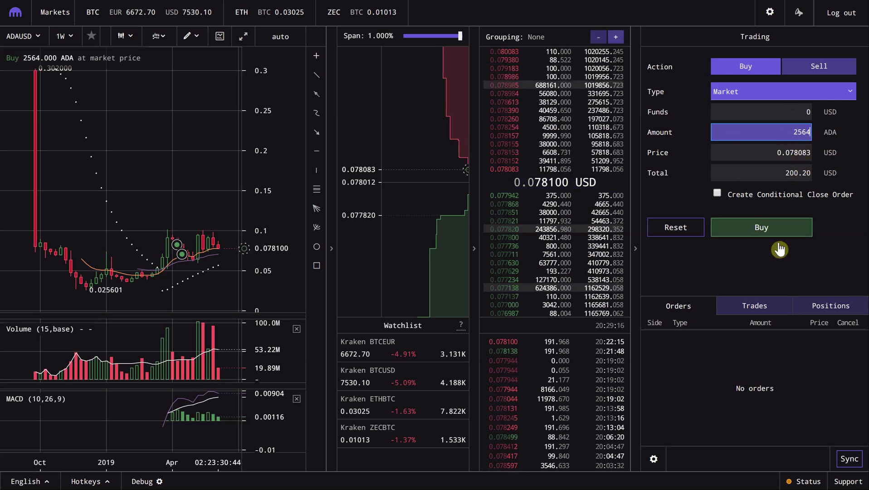
left_click(768, 101)
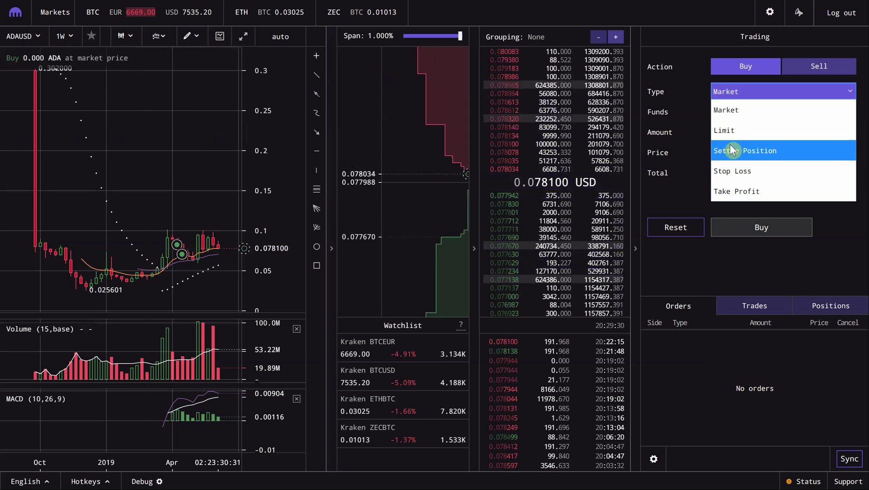
- Switch the order type to Limit and enter an amount of 2564 ADA
left_click(739, 131)
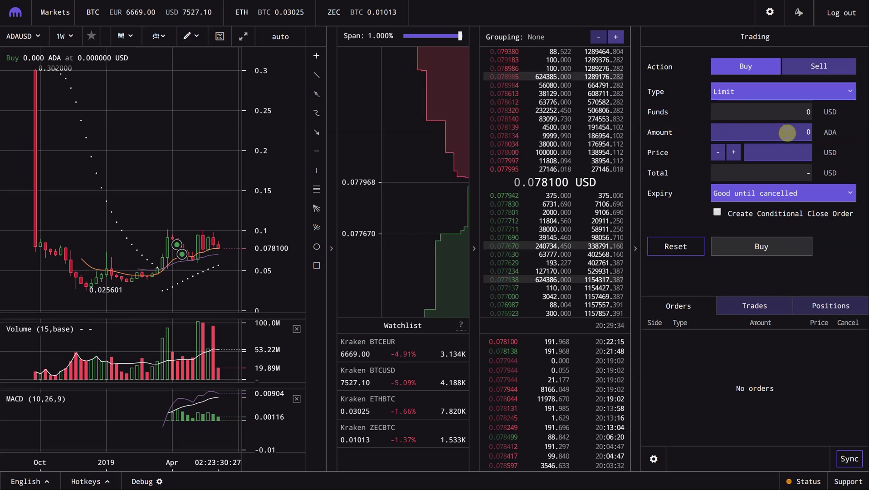
left_click(790, 133)
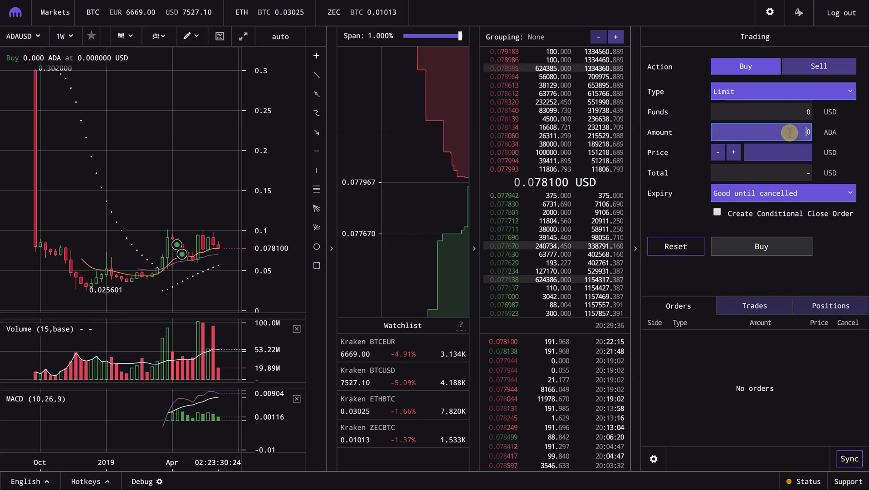
left_click(833, 125)
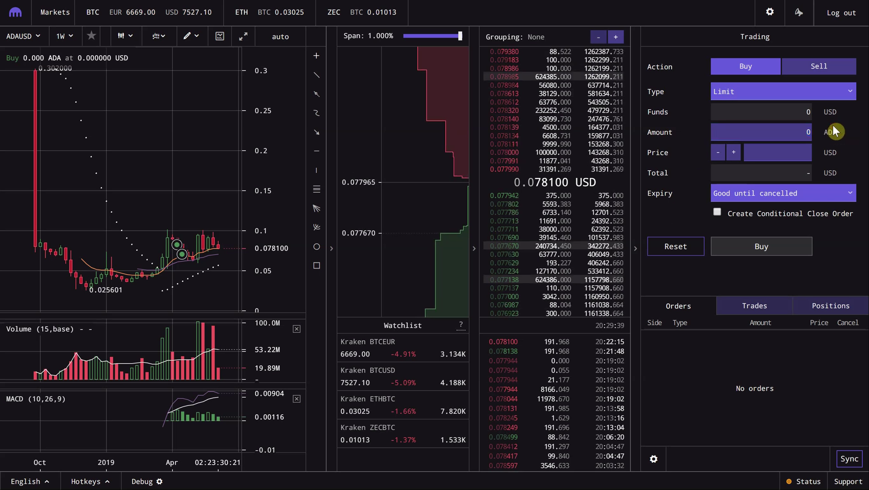
left_click(800, 131)
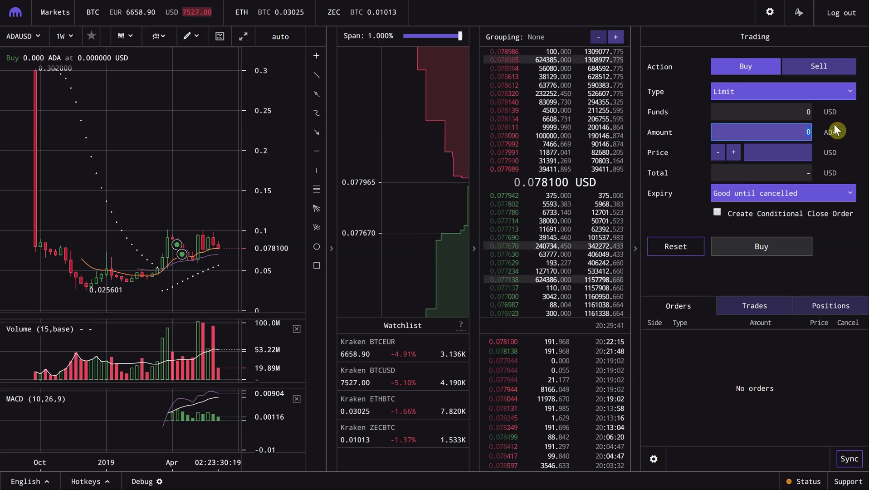
left_click(835, 124)
left_click(813, 131)
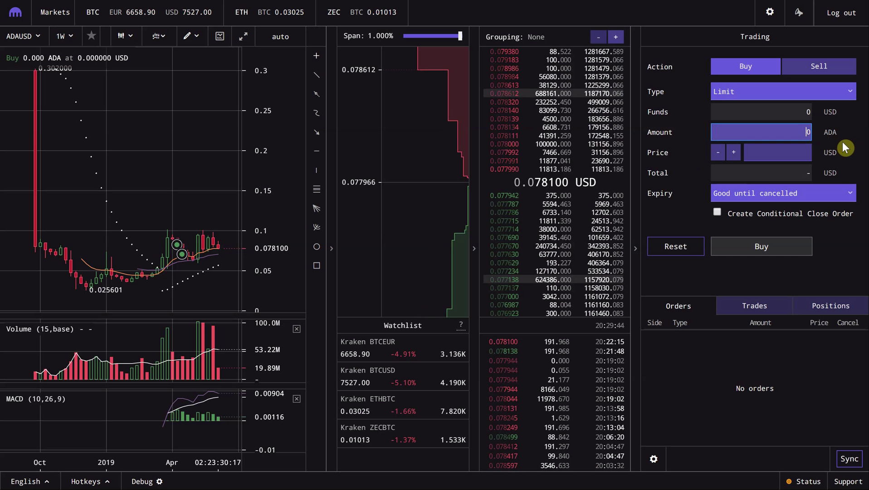
type("2564")
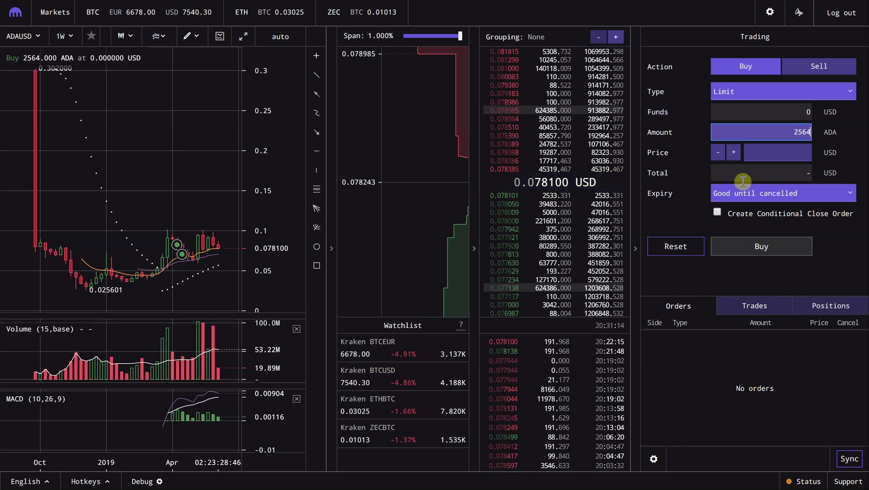
- Keep the order expiry at Good until cancelled
left_click(768, 204)
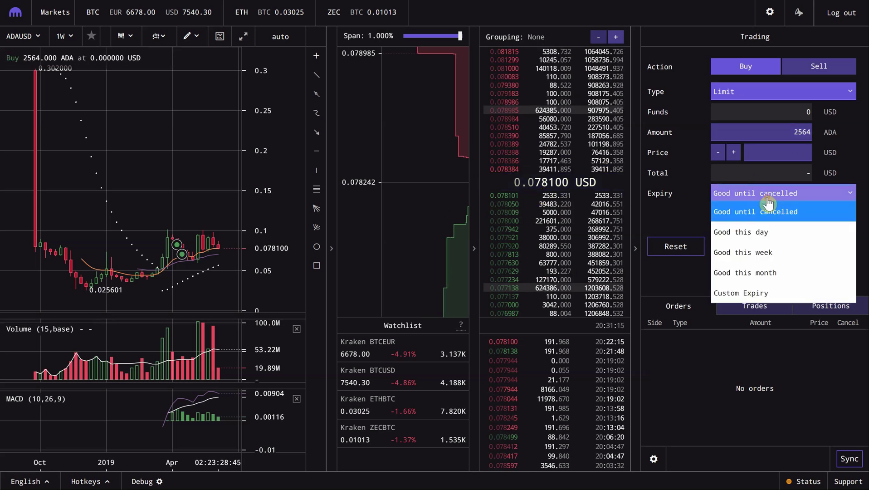
left_click(687, 211)
left_click(726, 198)
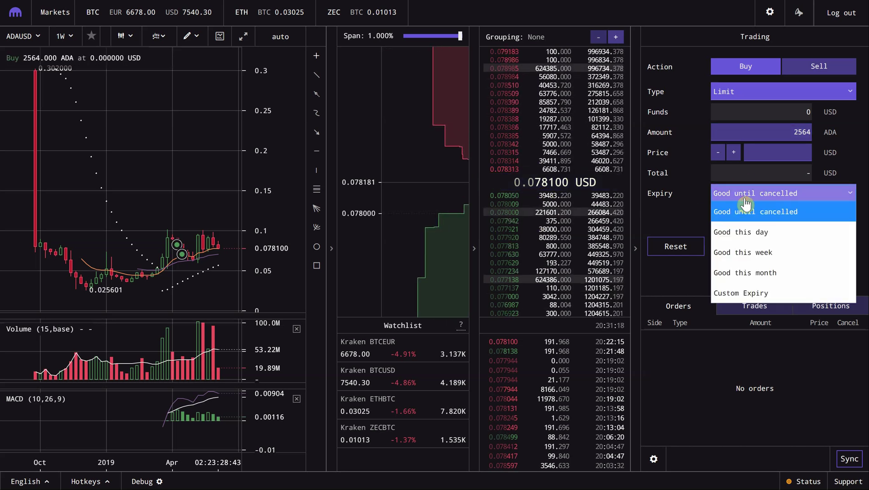
left_click(676, 206)
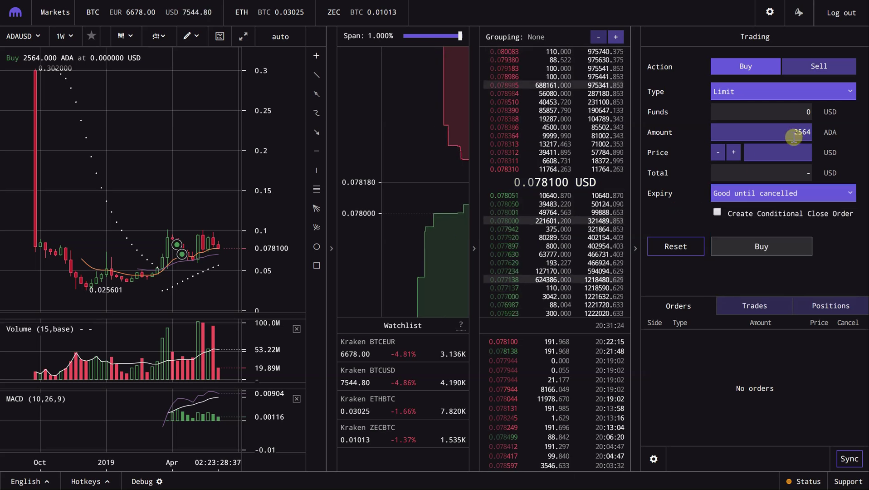
- Set the limit price to 0.078 USD, giving a 199.99 USD total
left_click(792, 155)
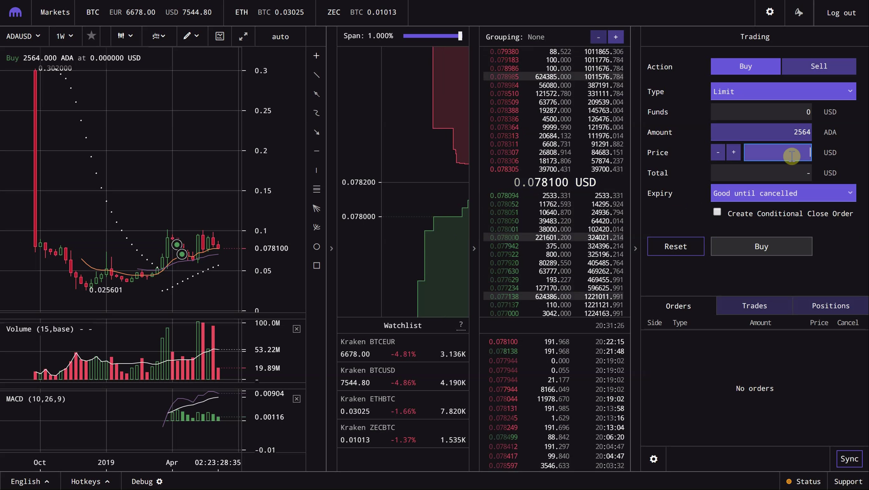
type("0.080")
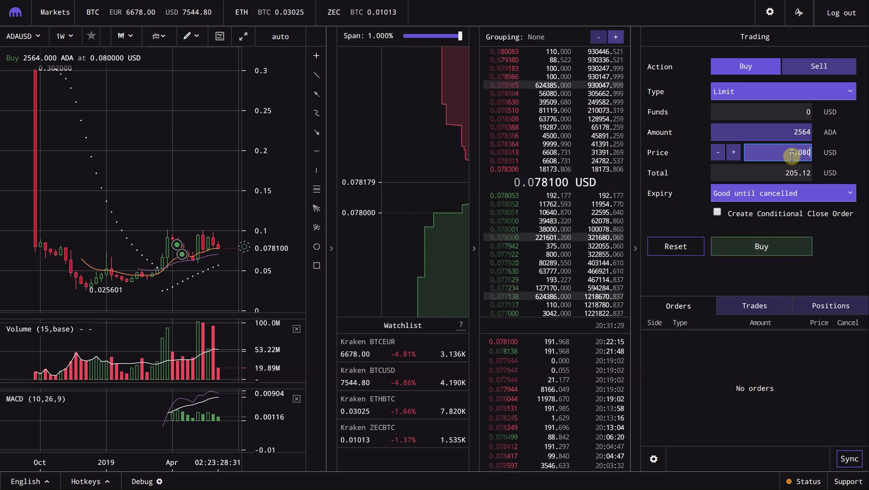
key("BackSpace")
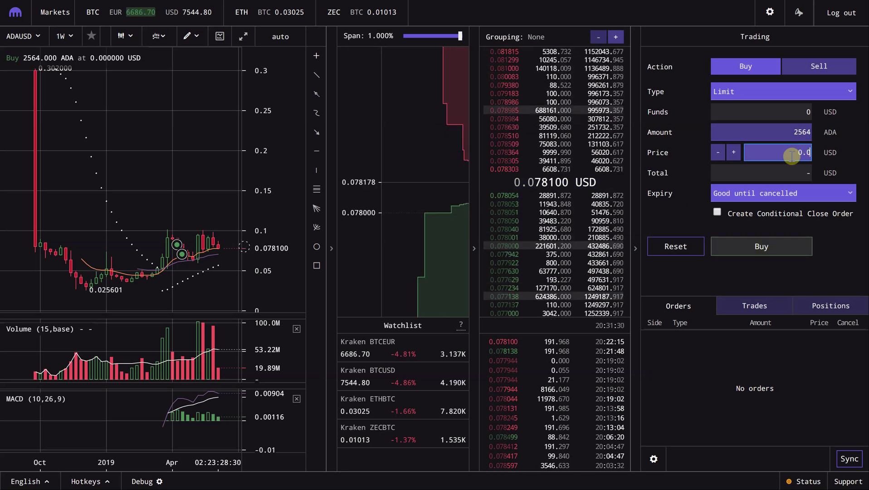
key("BackSpace")
type("780")
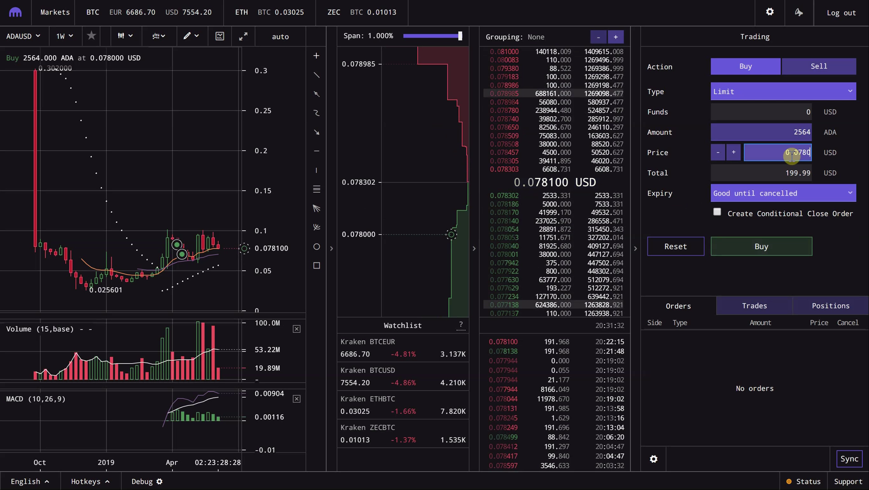
left_click(857, 245)
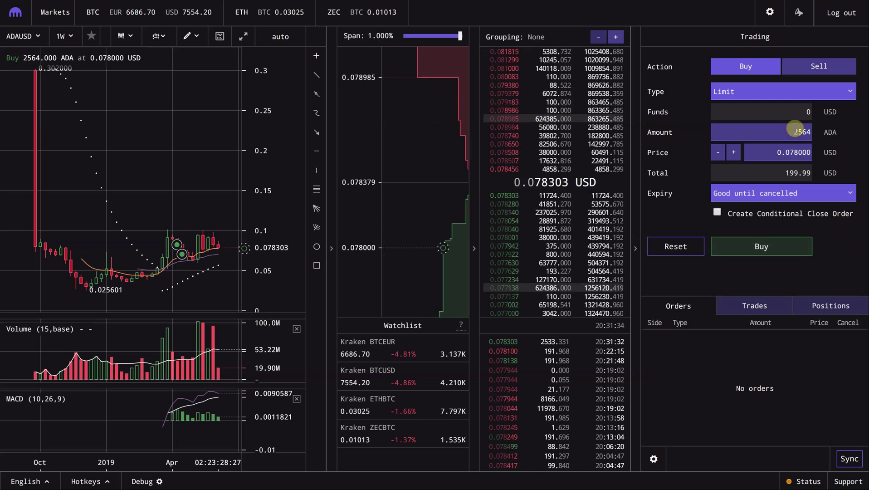
- Clear the 2564 ADA amount to 0, leaving the price at 0.078000 USD
double_click(781, 132)
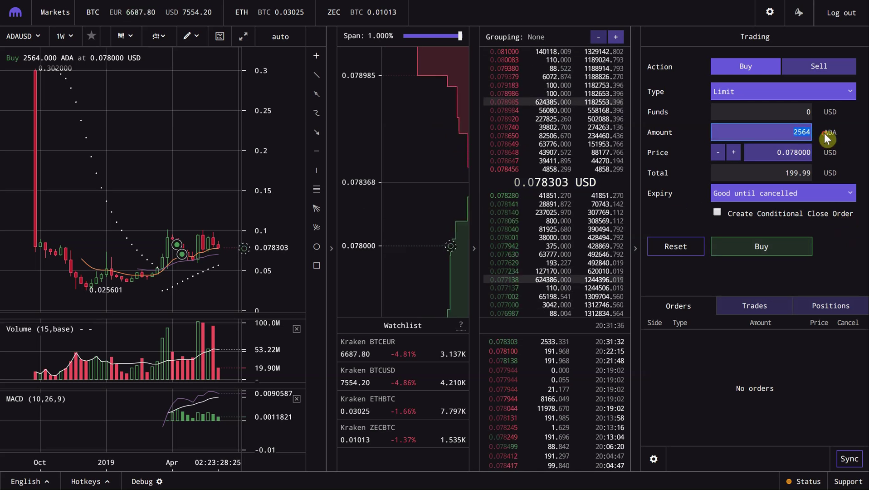
key("BackSpace")
left_click(780, 154)
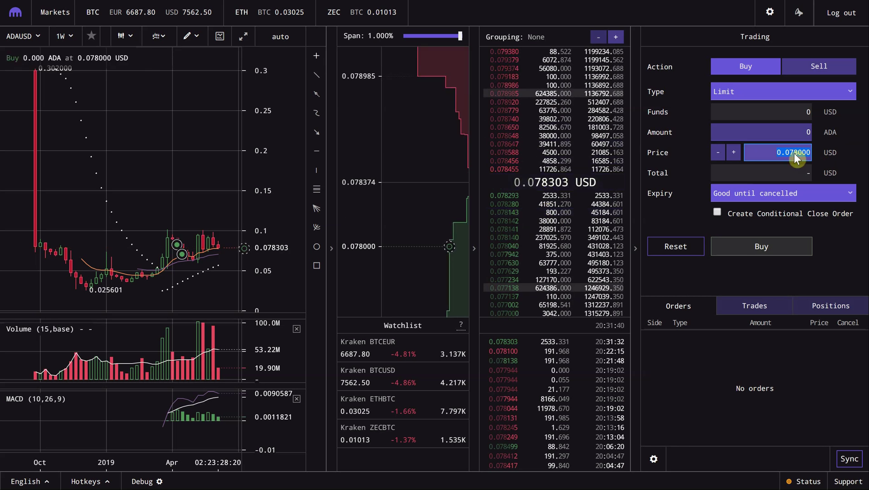
left_click(779, 173)
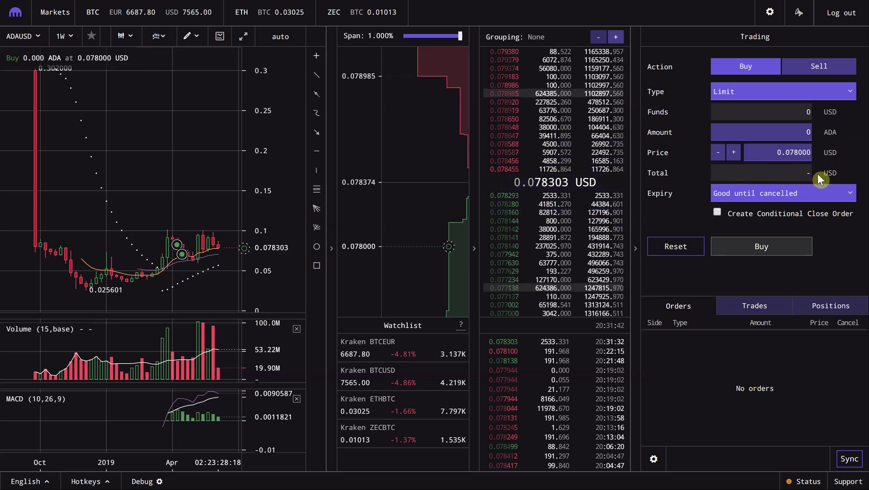